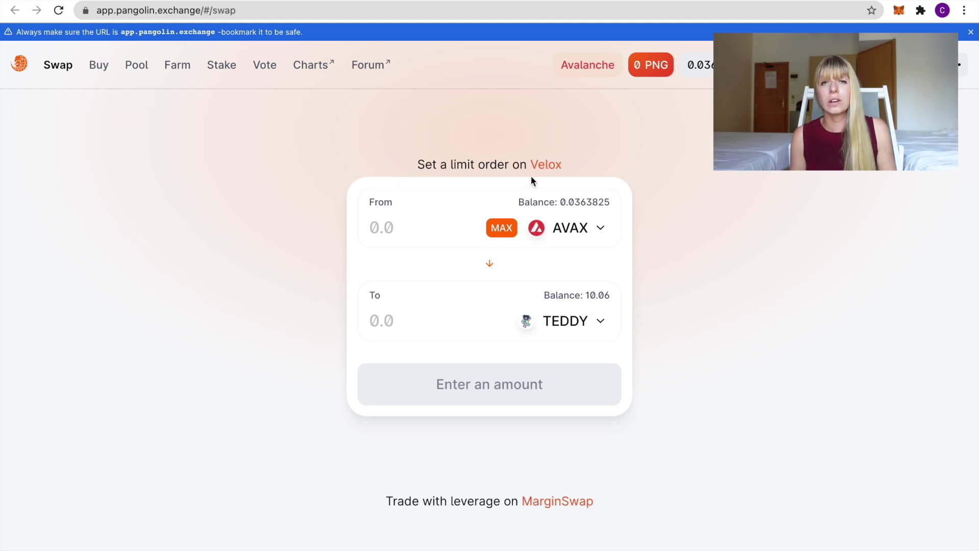
Follow Pangolin's 'Set a limit order on Velox' link to open the Velox app
left_click(550, 165)
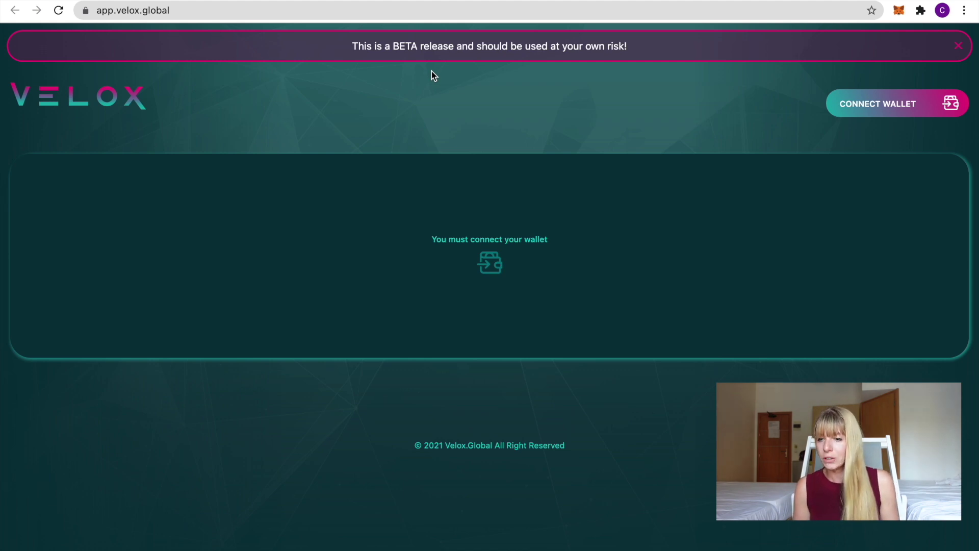
Connect MetaMask Account 1 to Velox and approve the connection
left_click(900, 103)
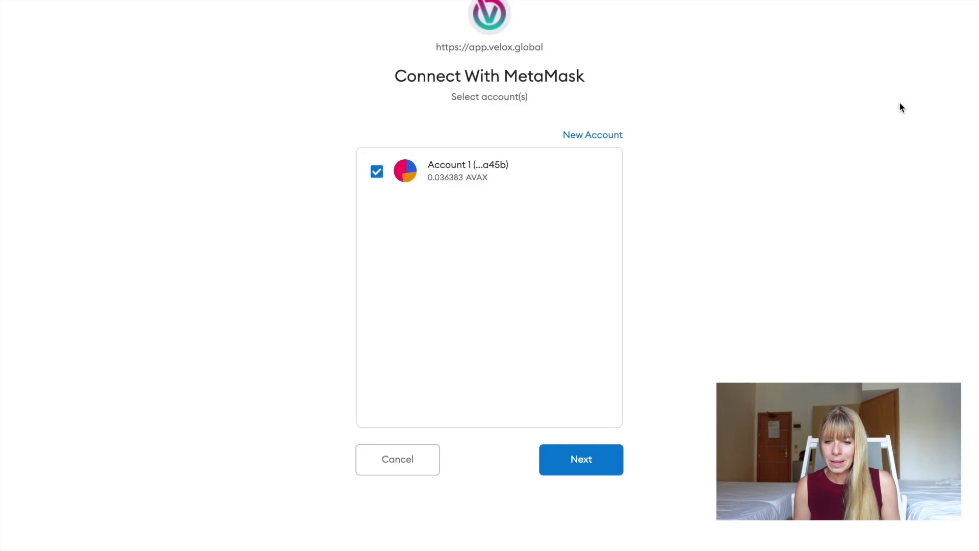
left_click(589, 468)
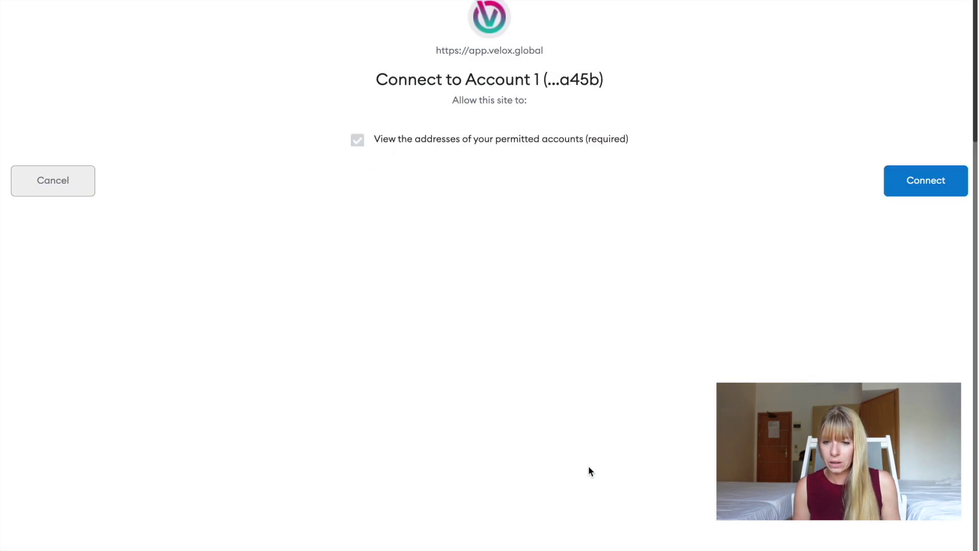
left_click(931, 188)
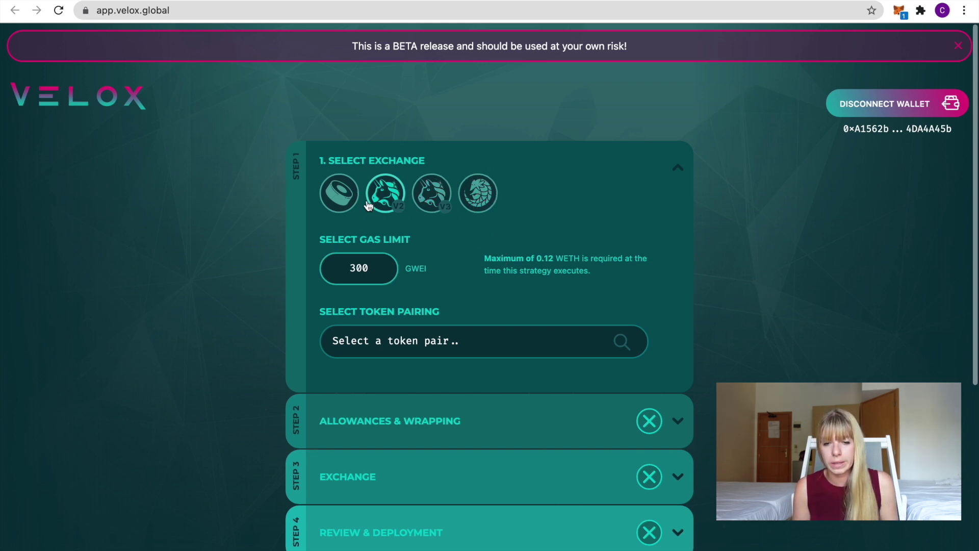
Choose Pangolin as the exchange and set the token pair to TEDDY/WAVAX
left_click(488, 202)
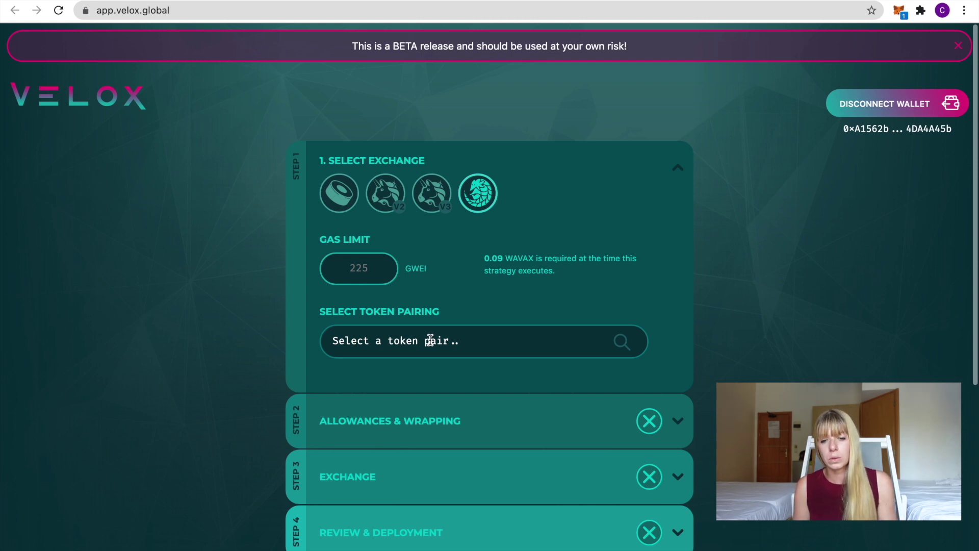
left_click(430, 340)
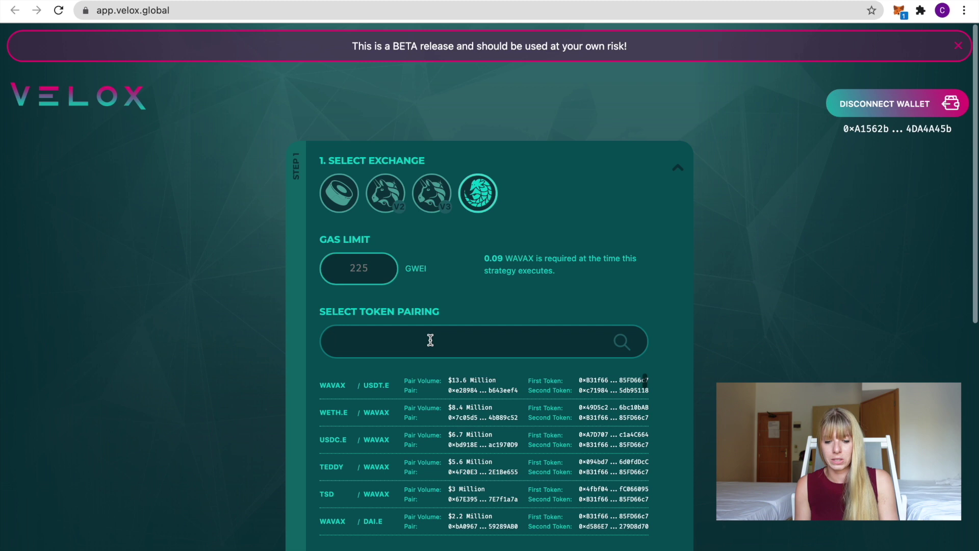
type("teddy")
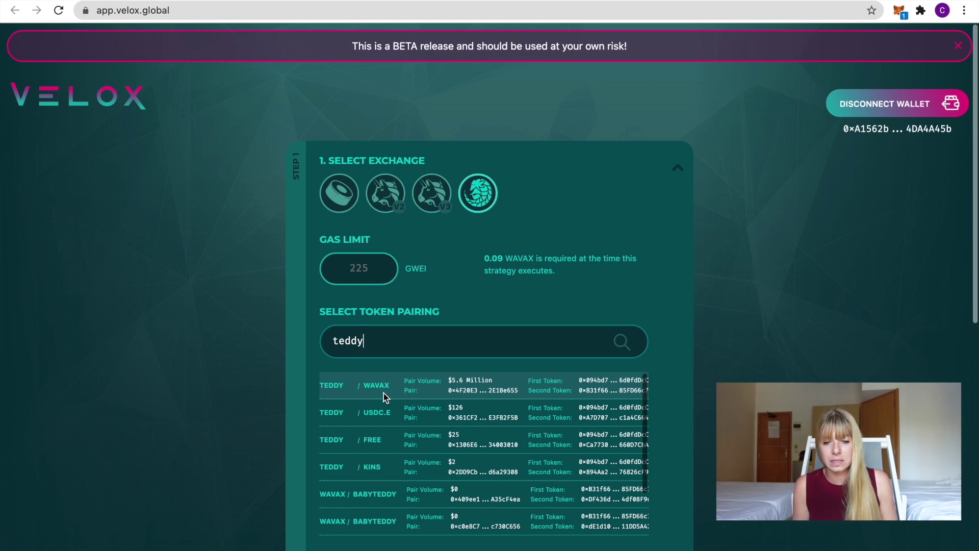
left_click(365, 388)
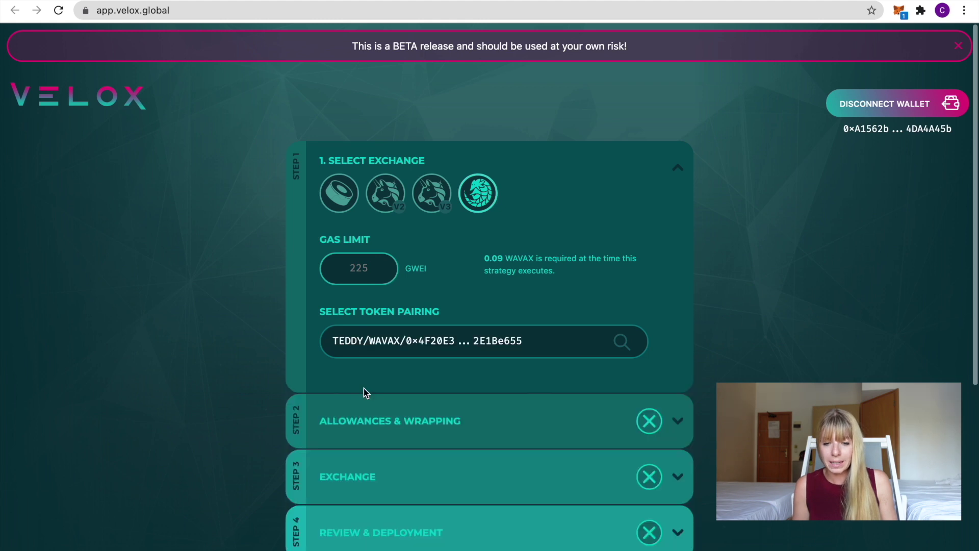
Unlock the TEDDY and WAVAX allowances, approving each spend in MetaMask
scroll(683, 426, "down", 2)
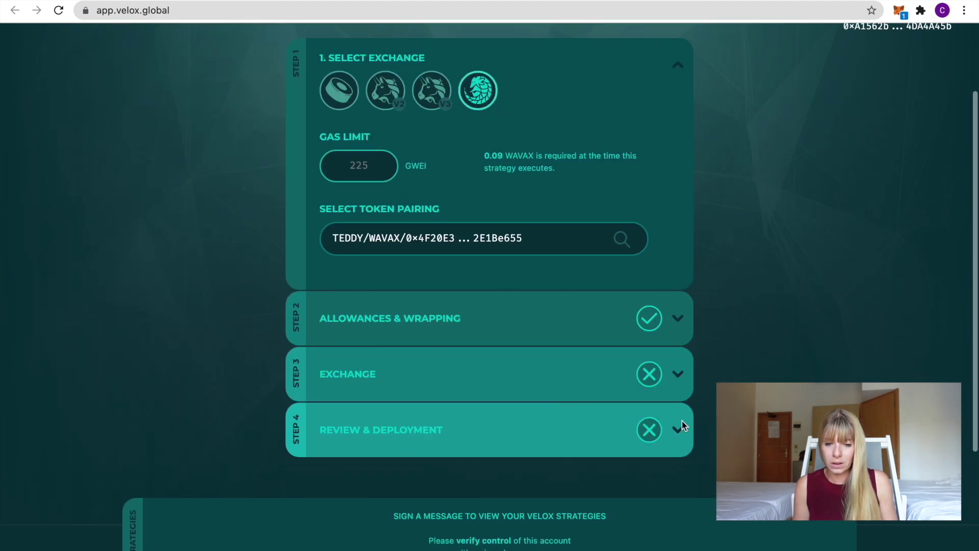
left_click(674, 321)
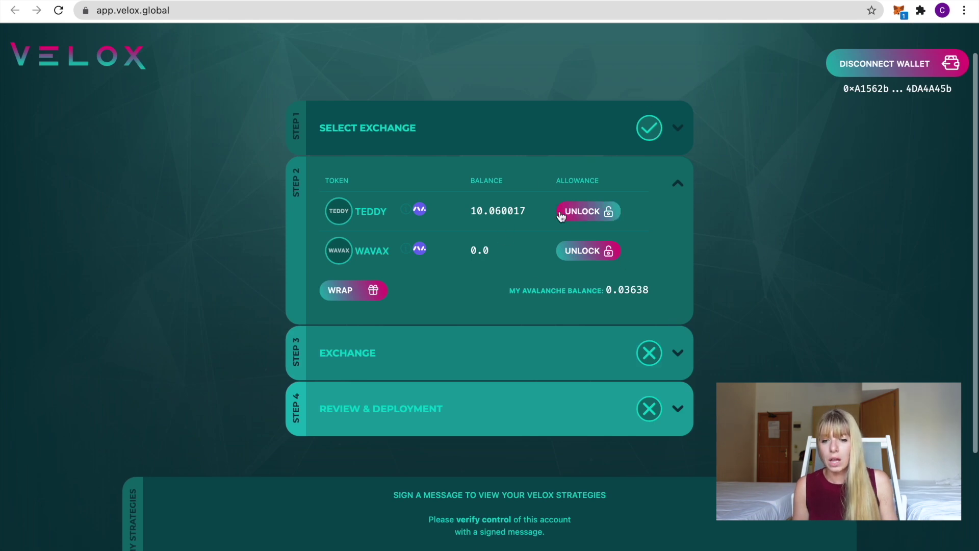
left_click(586, 216)
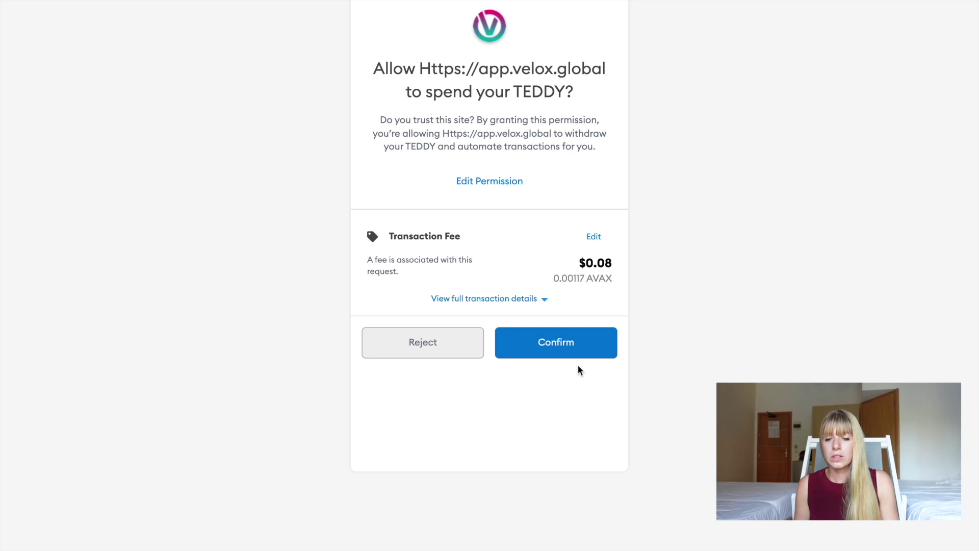
left_click(568, 347)
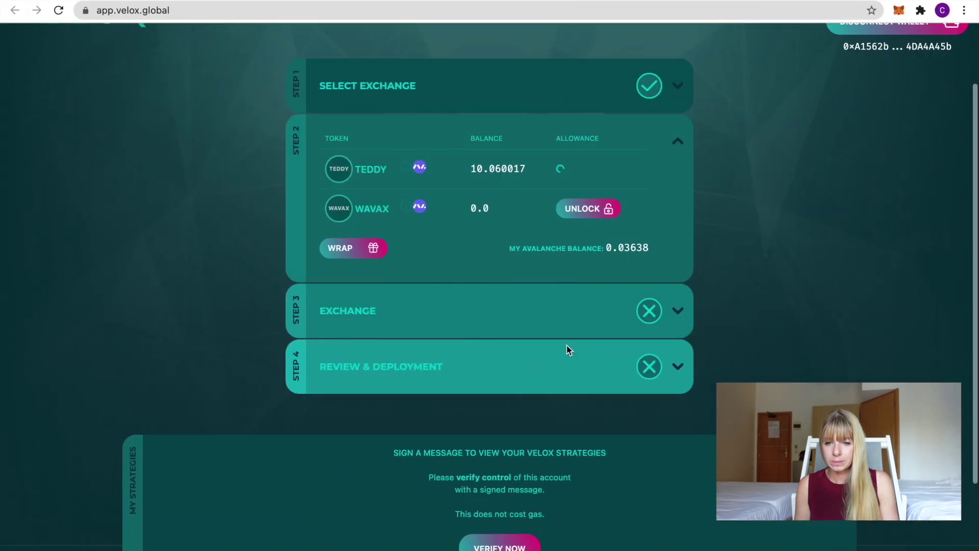
scroll(567, 350, "up", 2)
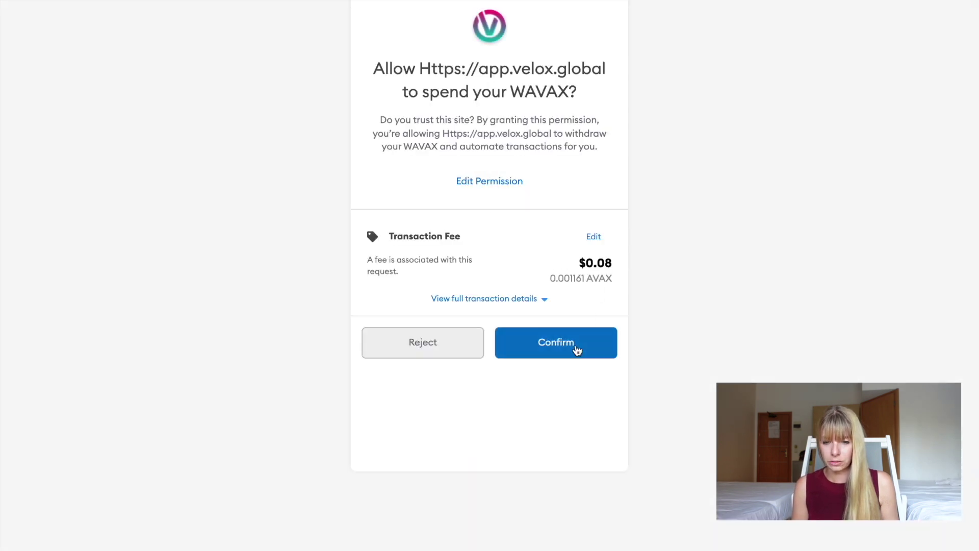
left_click(576, 348)
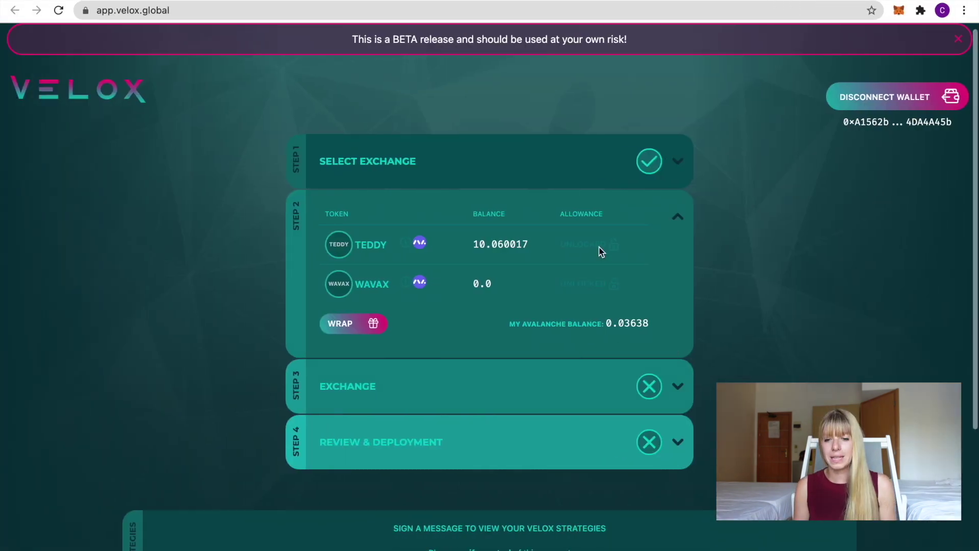
Set the order to sell the entire TEDDY balance for WAVAX
left_click(677, 388)
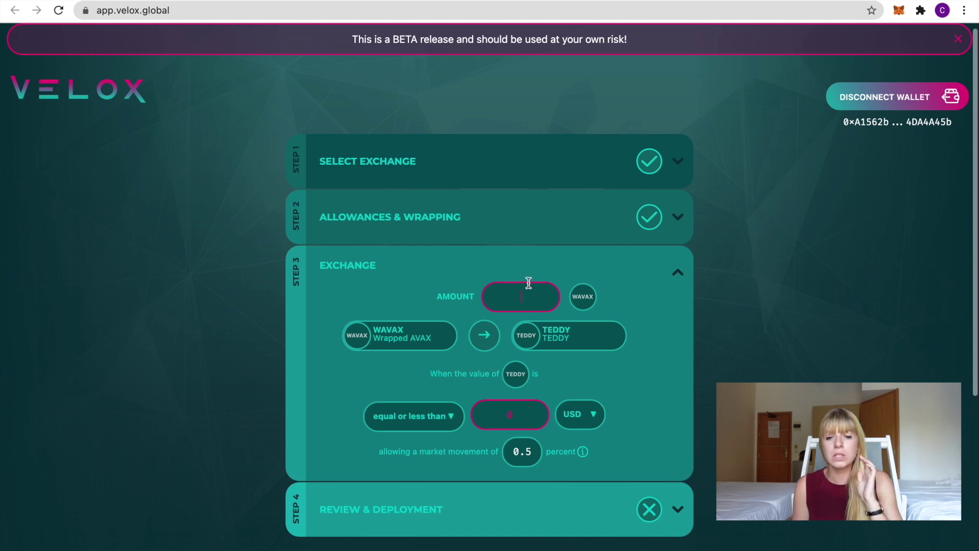
left_click(487, 341)
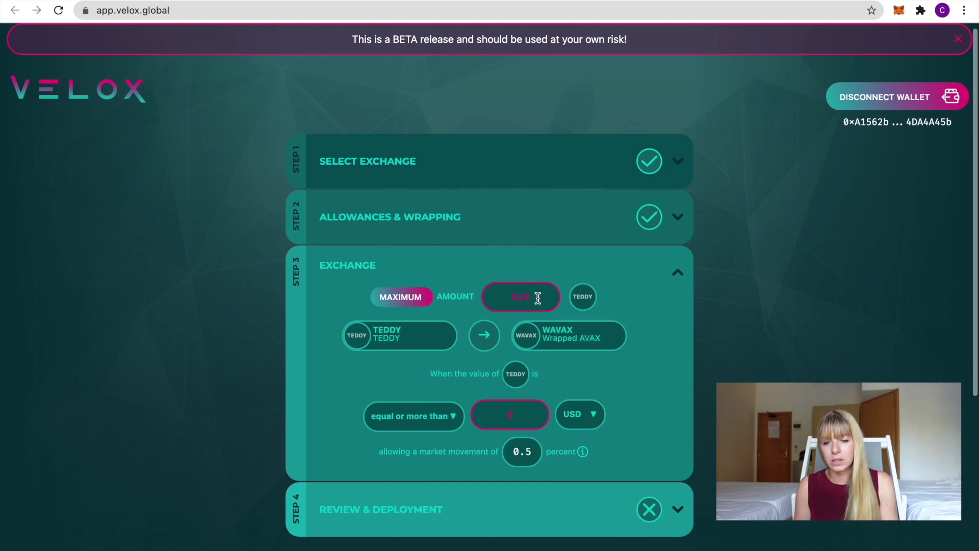
left_click_drag(537, 298, 499, 297)
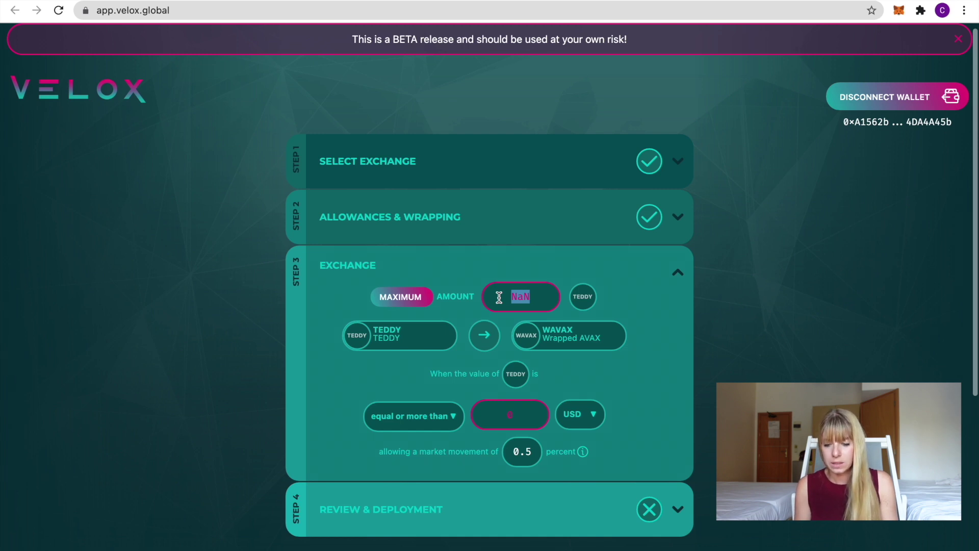
left_click(404, 301)
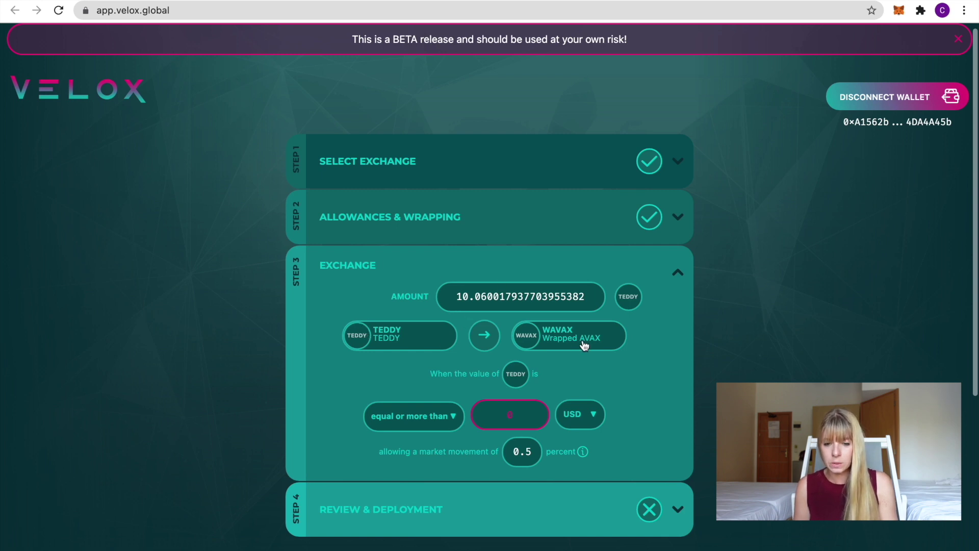
Set the trigger to 'equal or more than' 10 USD, then return to Pangolin
scroll(585, 346, "down", 2)
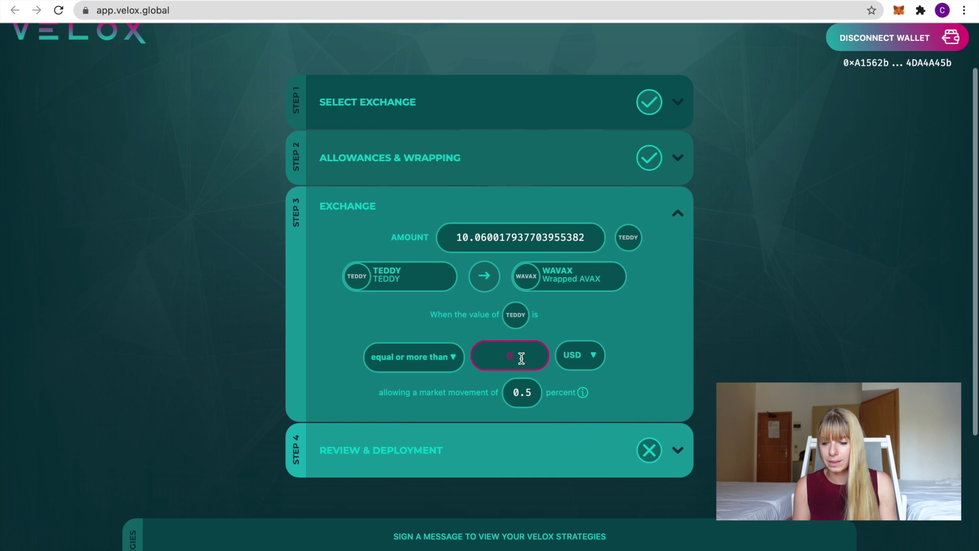
key("BackSpace")
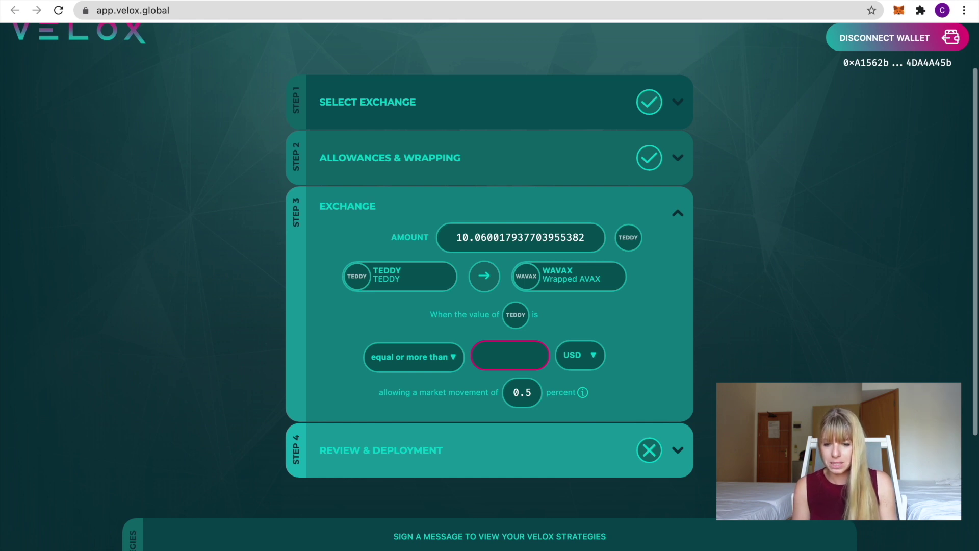
type("10")
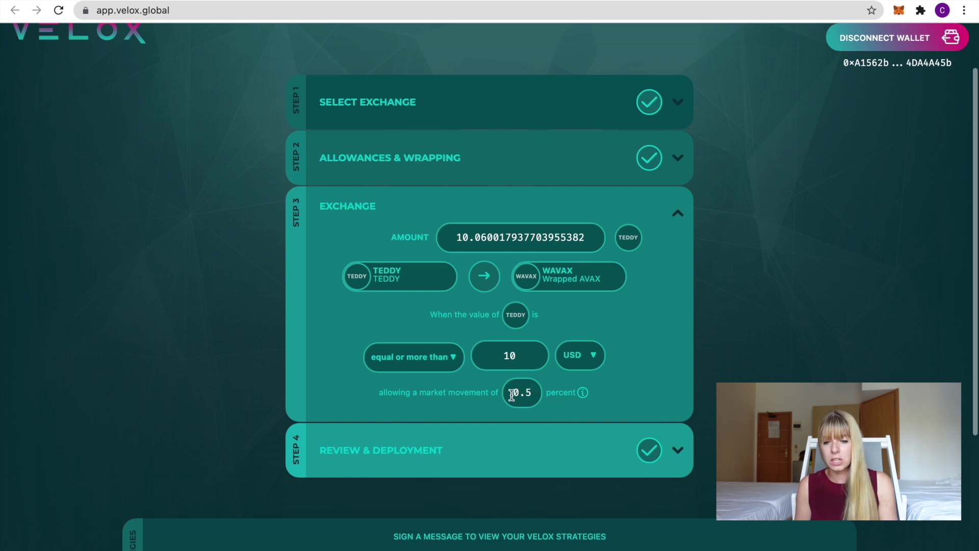
mouse_move(584, 397)
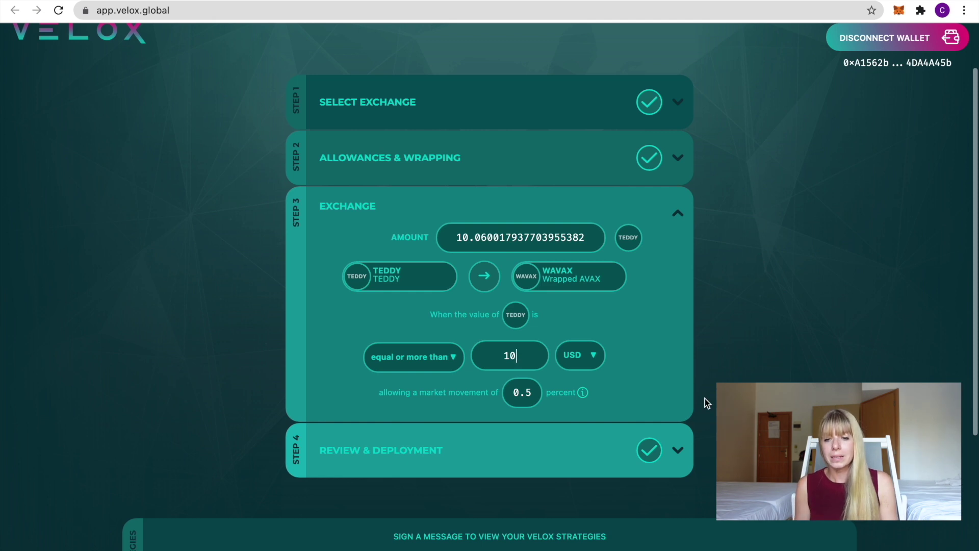
left_click(516, 356)
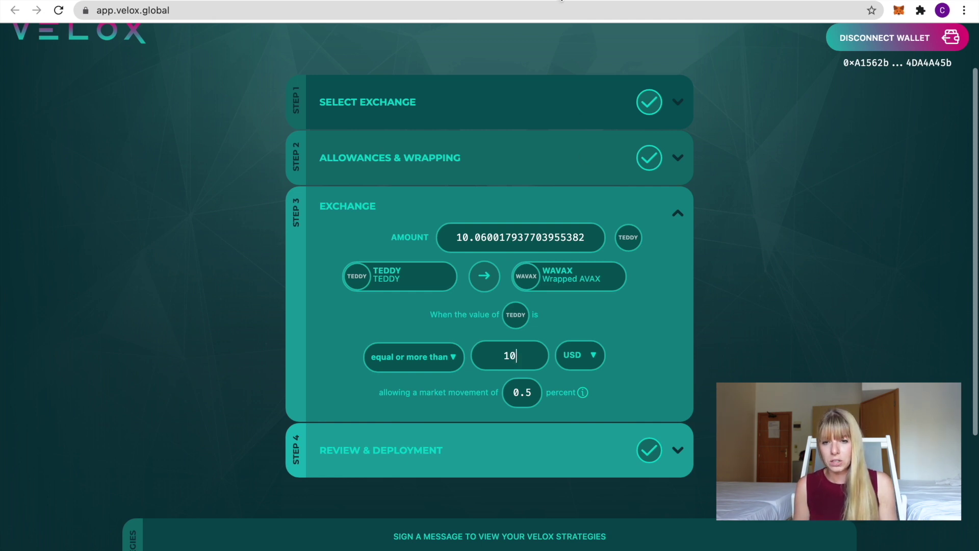
key("ctrl+Tab")
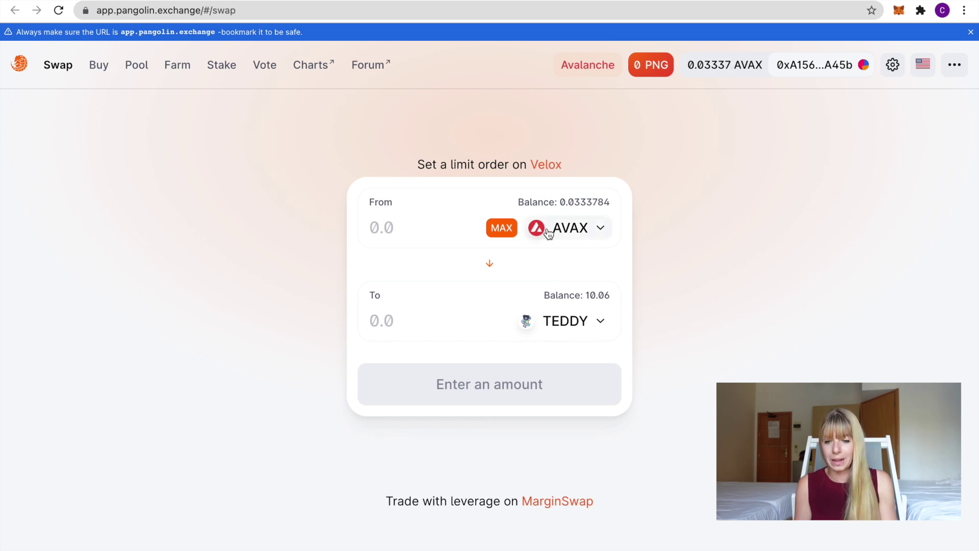
Set up a Pangolin swap of 0.1 AVAX into WAVAX
left_click(410, 224)
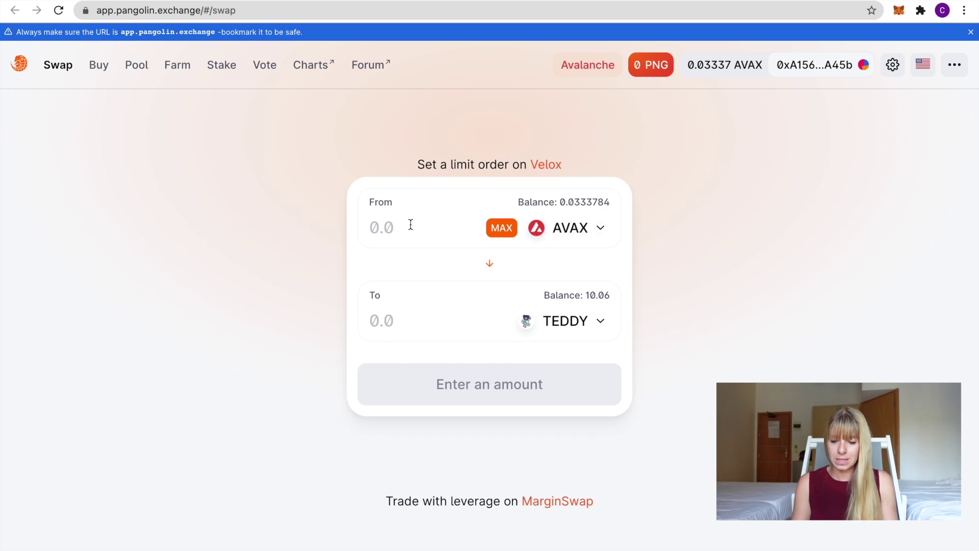
type("0.1")
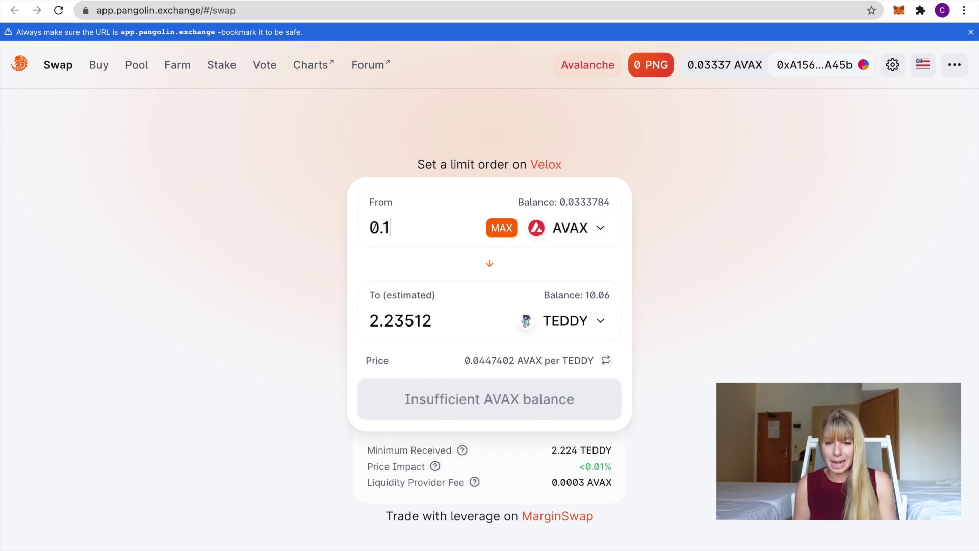
left_click(561, 320)
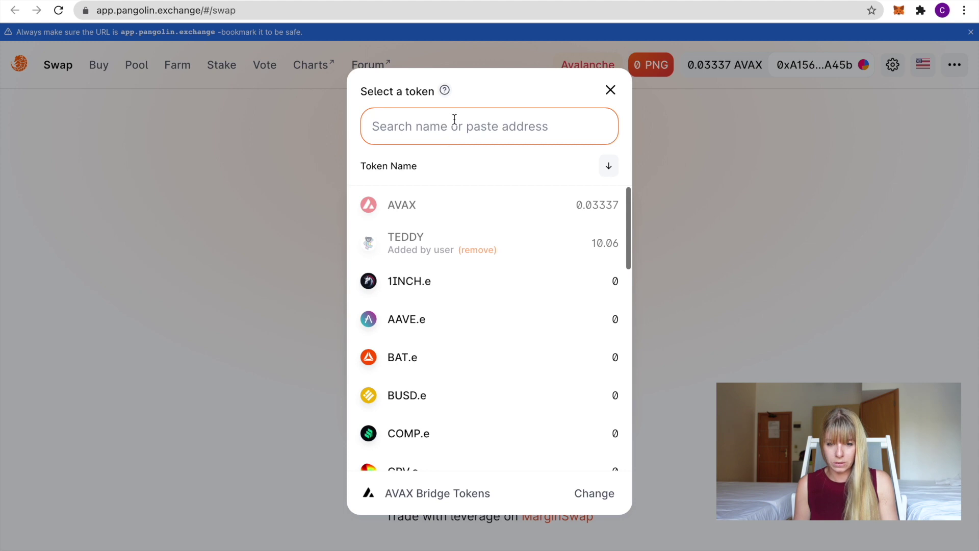
type("wa")
left_click(426, 205)
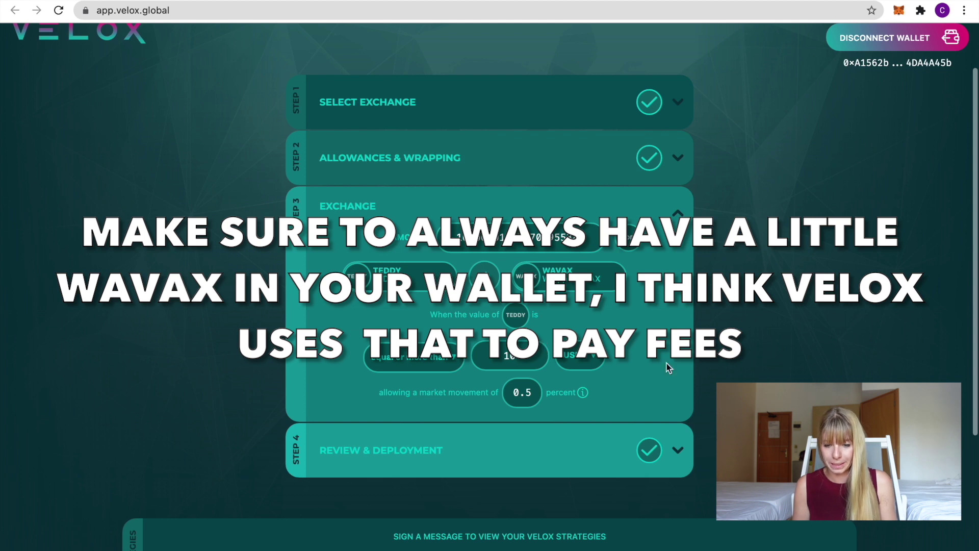
Allow 2 re-tries on the TEDDY-to-WAVAX order and open its review summary
scroll(703, 370, "down", 1)
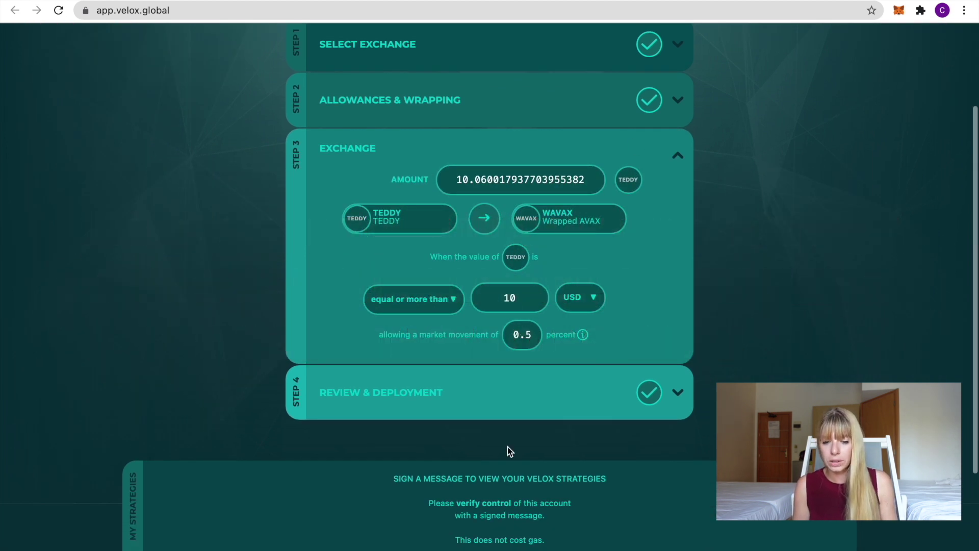
left_click(678, 393)
scroll(673, 256, "down", 2)
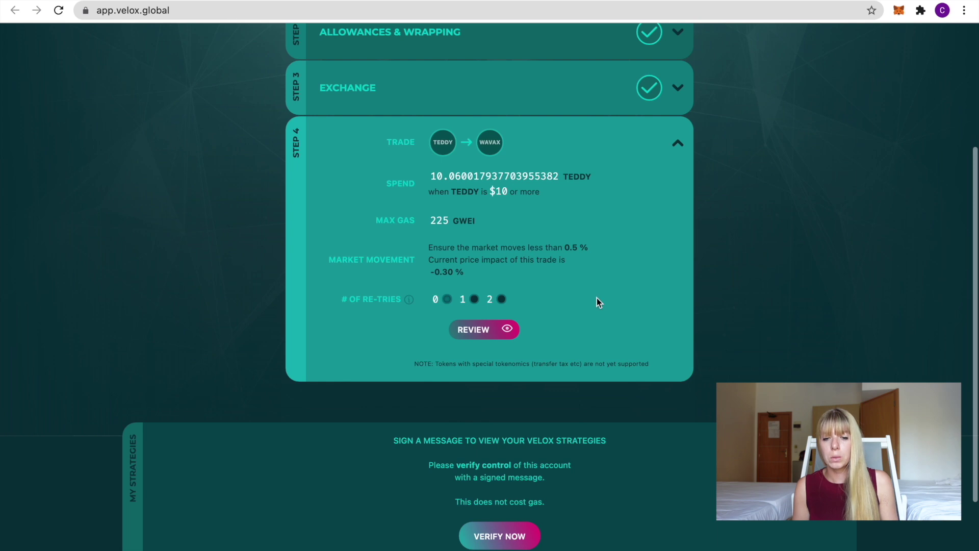
left_click(502, 299)
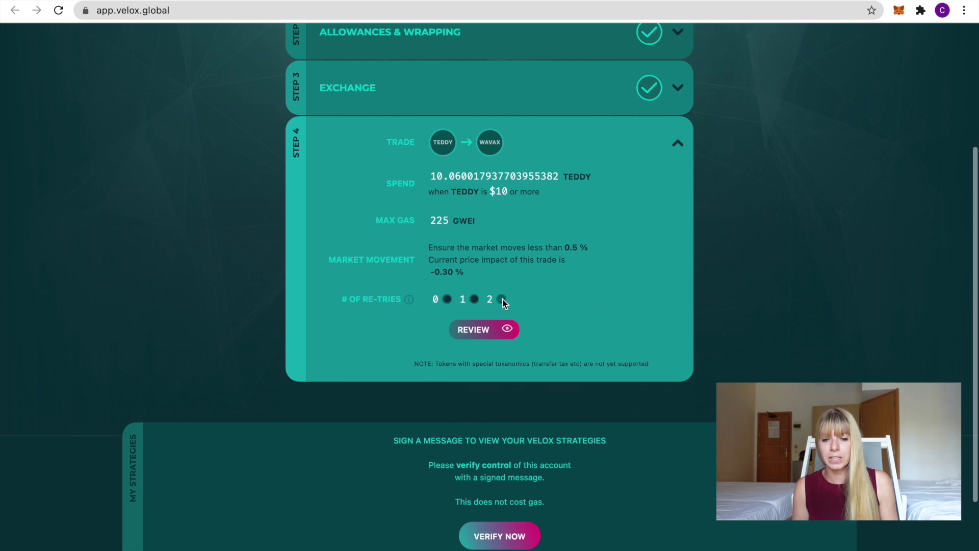
left_click(482, 333)
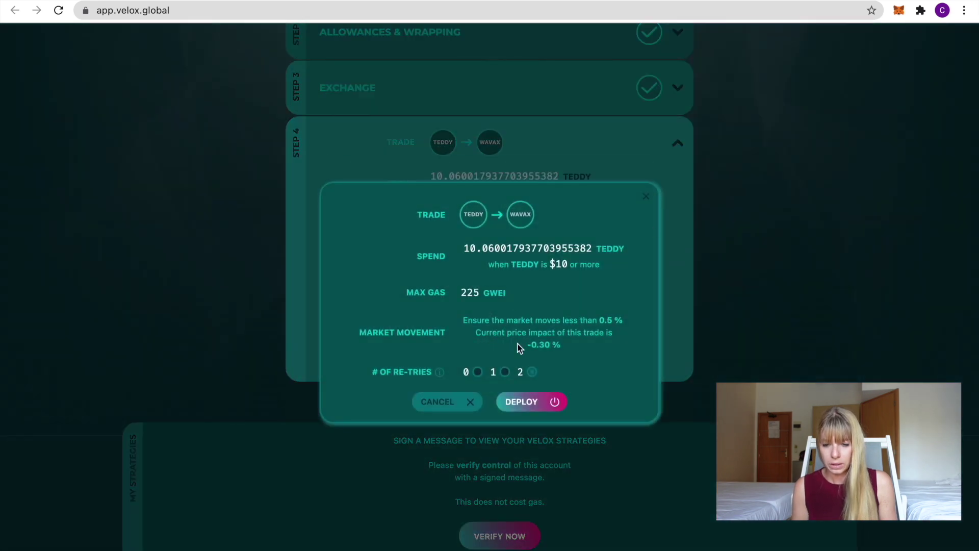
Deploy the TEDDY-for-WAVAX order and sign the MetaMask signature request
left_click(542, 409)
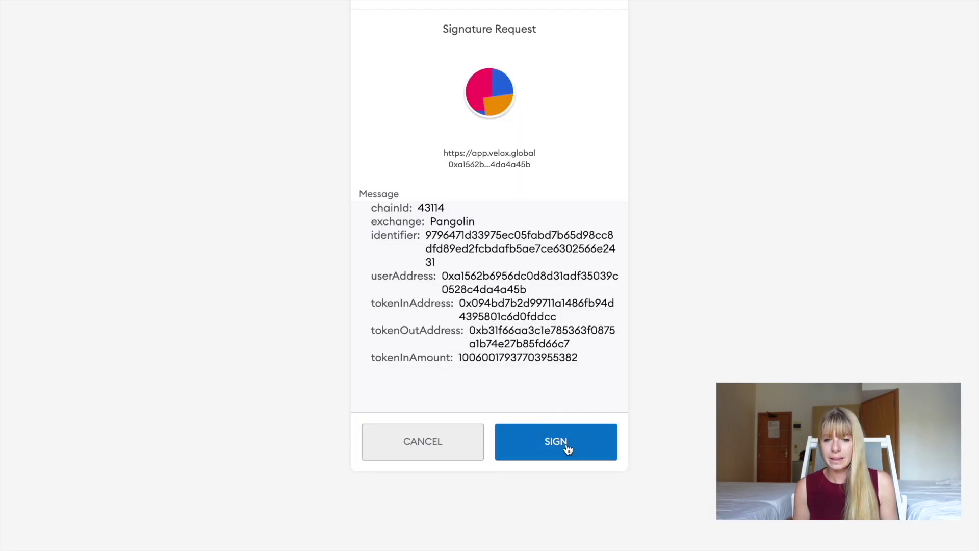
left_click(568, 449)
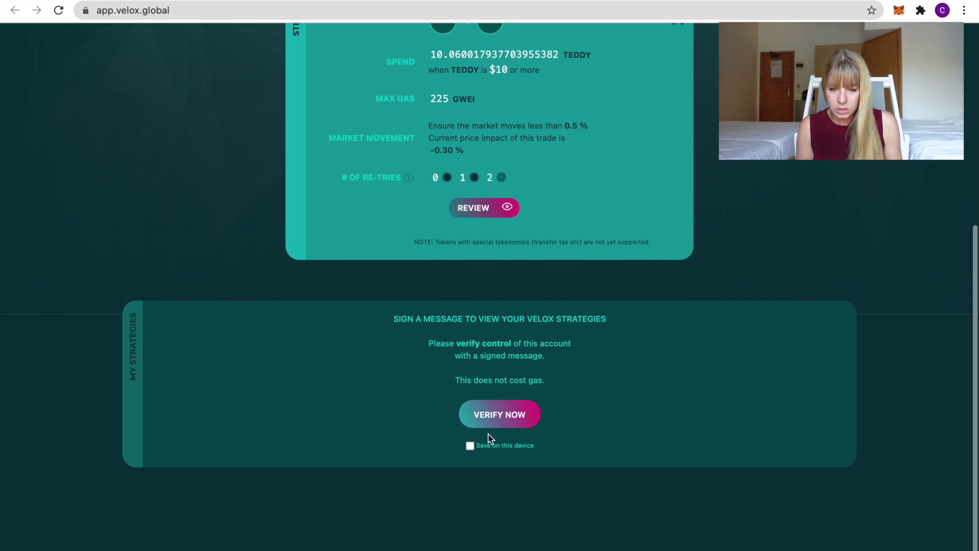
Verify the account under My Strategies and scroll to the Pangolin TEDDY-for-WAVAX order
left_click(505, 422)
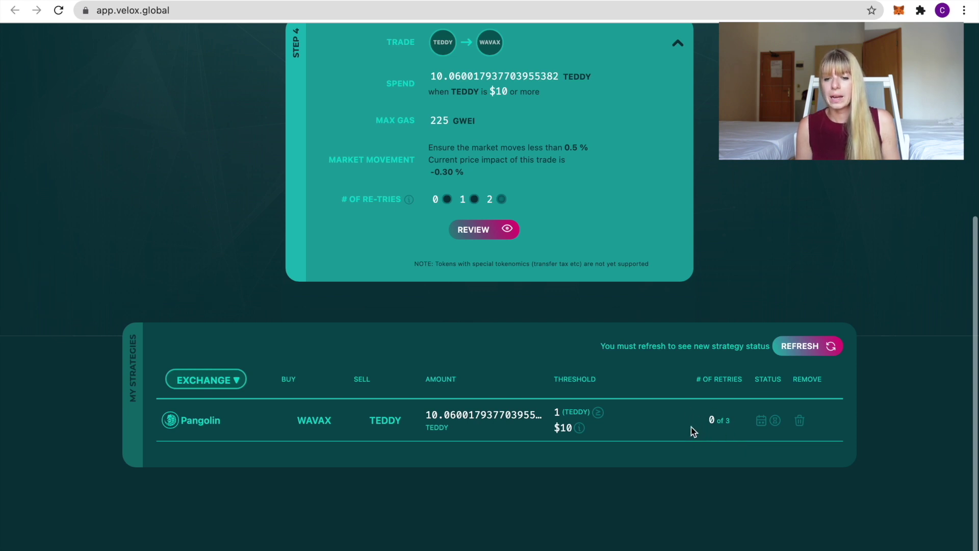
scroll(692, 431, "up", 6)
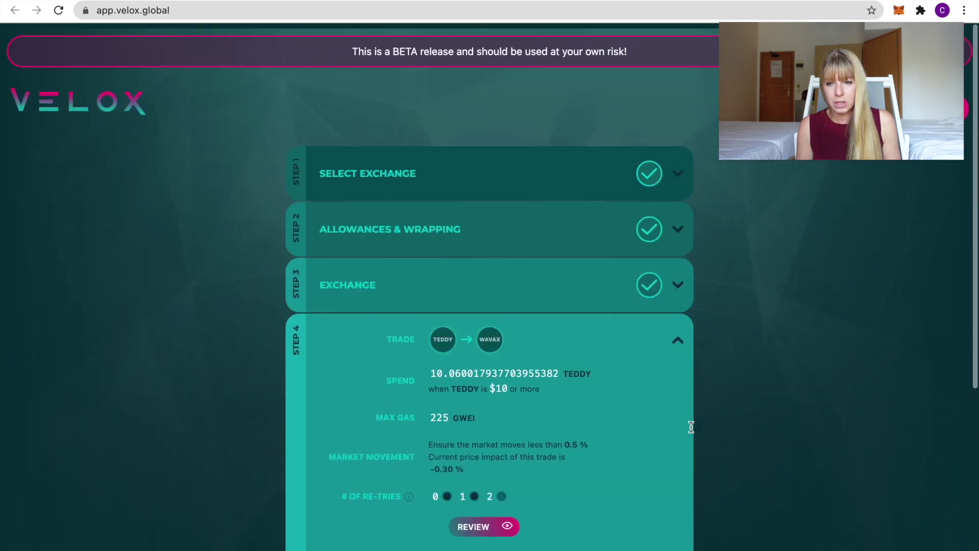
scroll(692, 432, "down", 6)
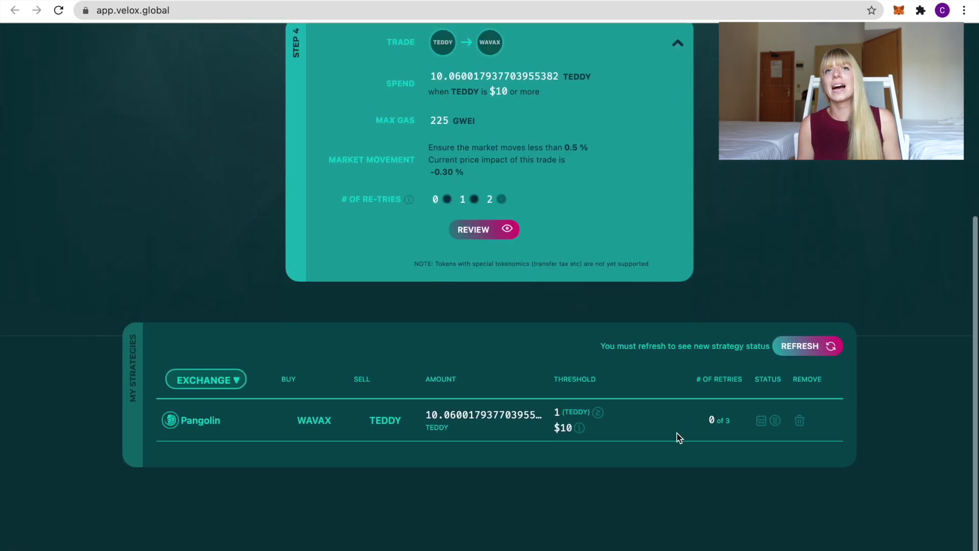